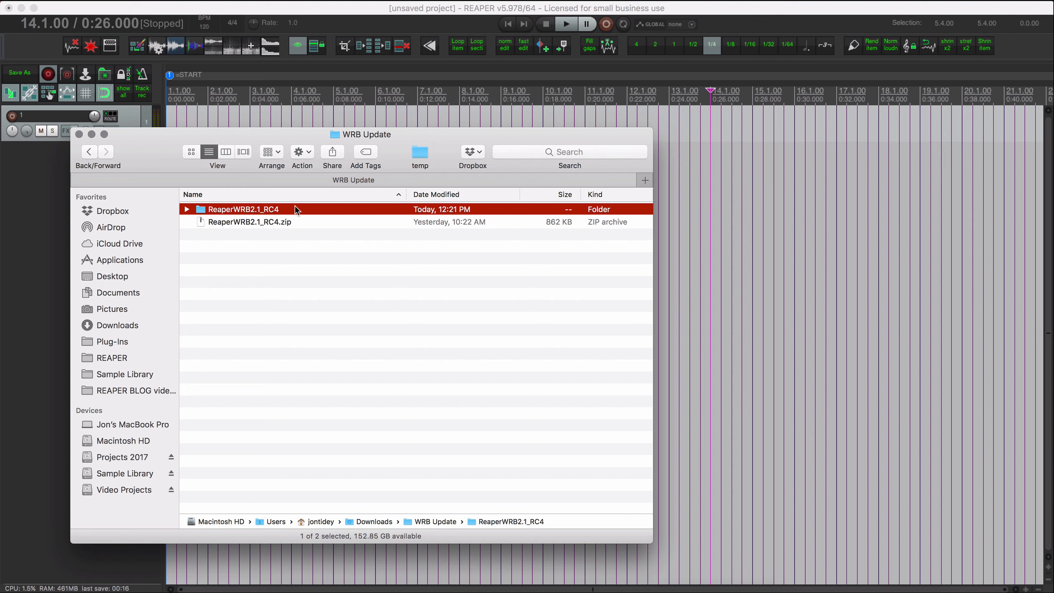
Examine the contents of the ReaperWRB2.1_RC4 folder, including its reaperwrb_2 subfolder and reaperwrb_2.html.
key(Right)
key(Down)
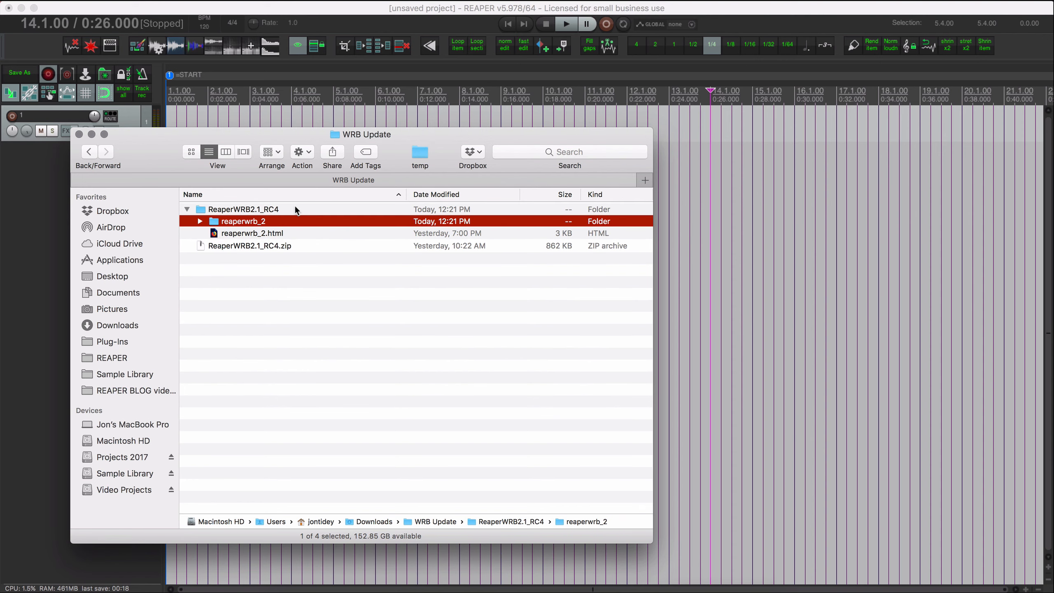
key(Right)
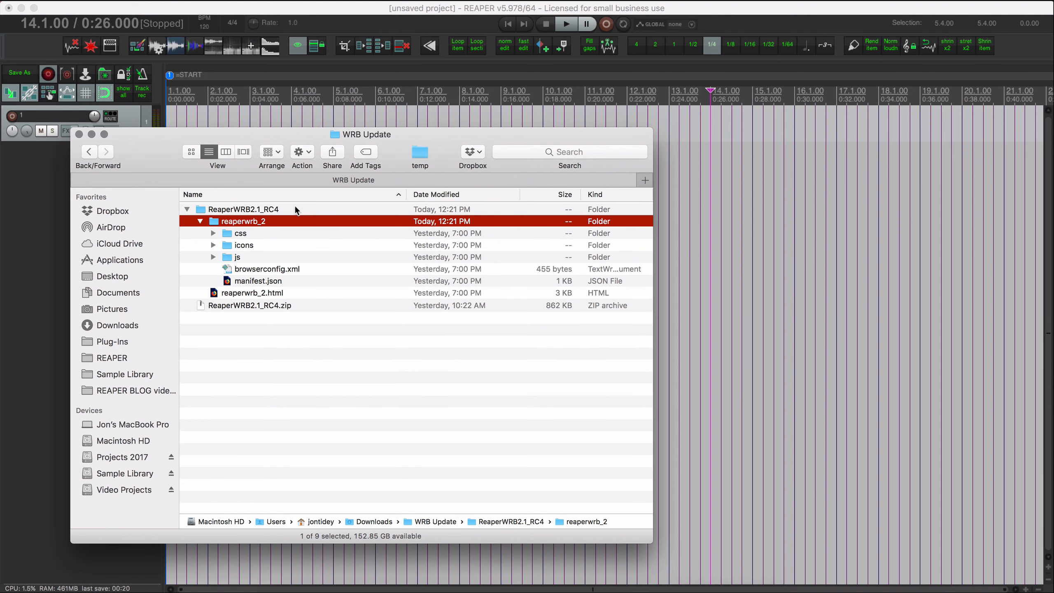
key(Left)
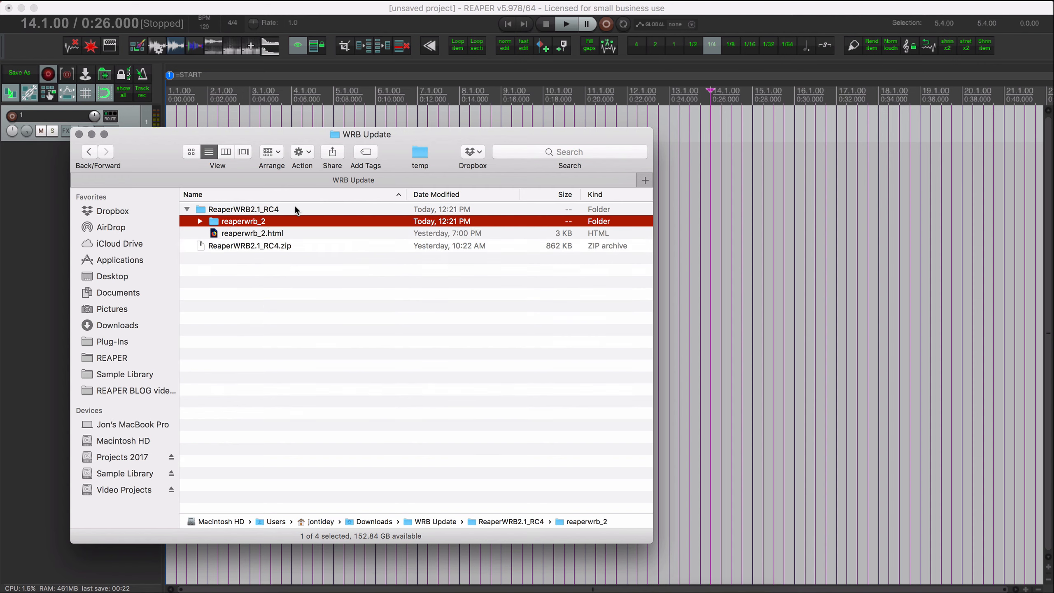
key(Down)
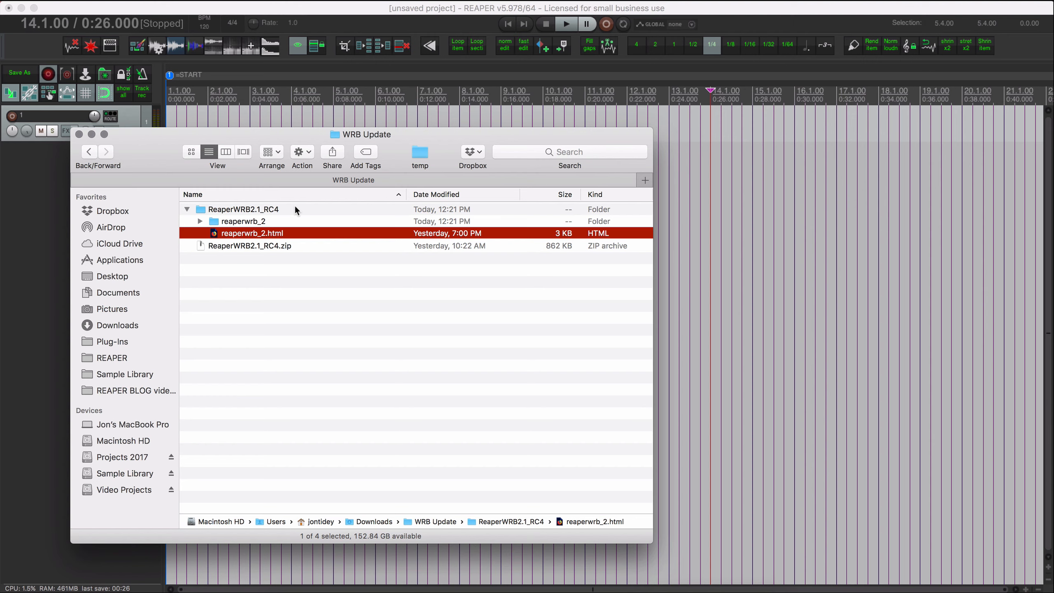
Add a new control surface in REAPER's Control/OSC/web preferences and set its mode to Web browser interface.
click(255, 112)
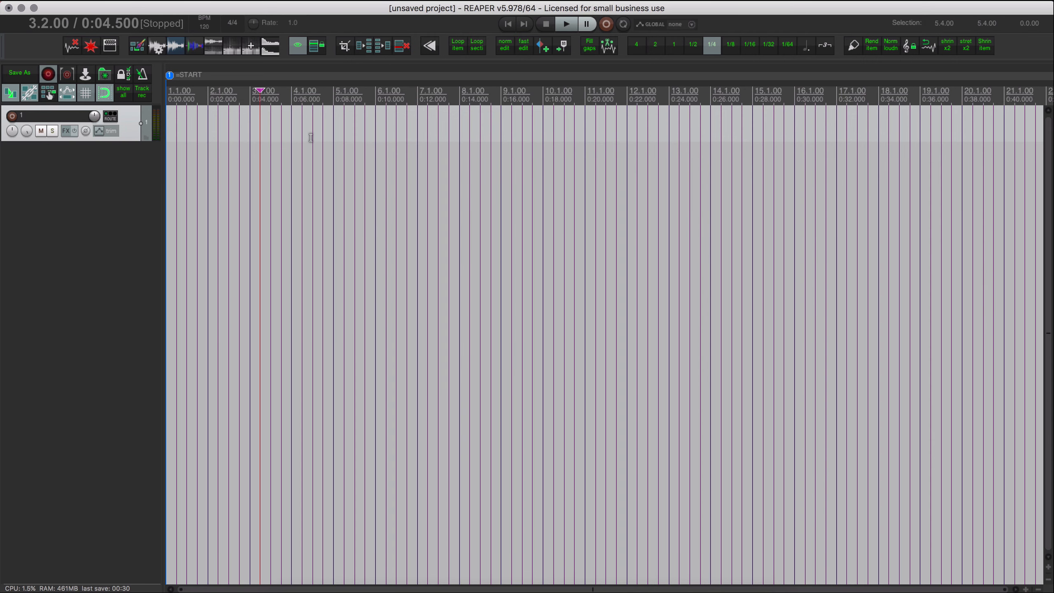
click(283, 2)
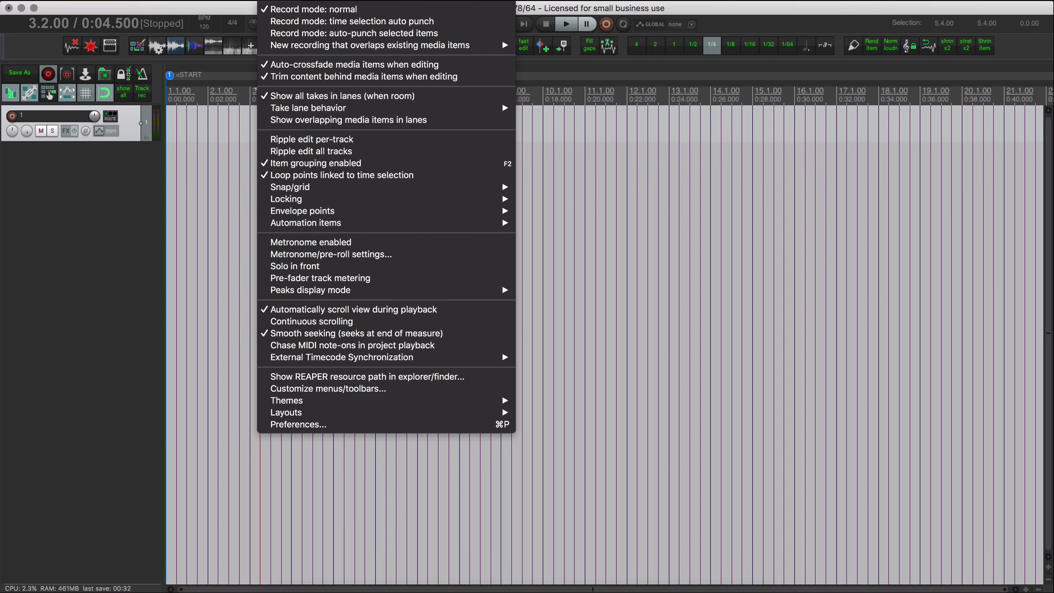
click(360, 426)
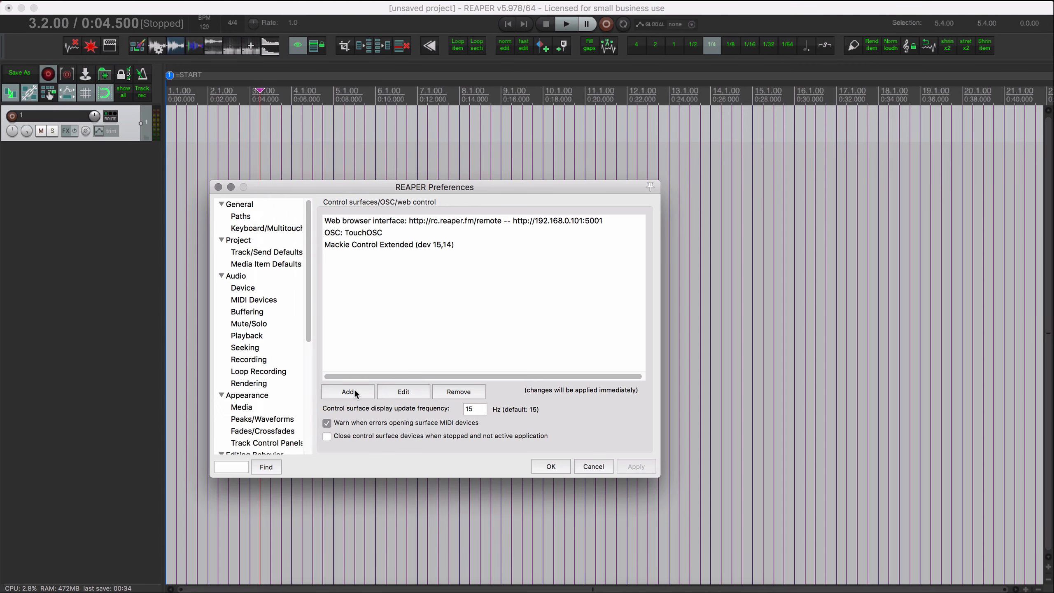
scroll(251, 315, down, 5)
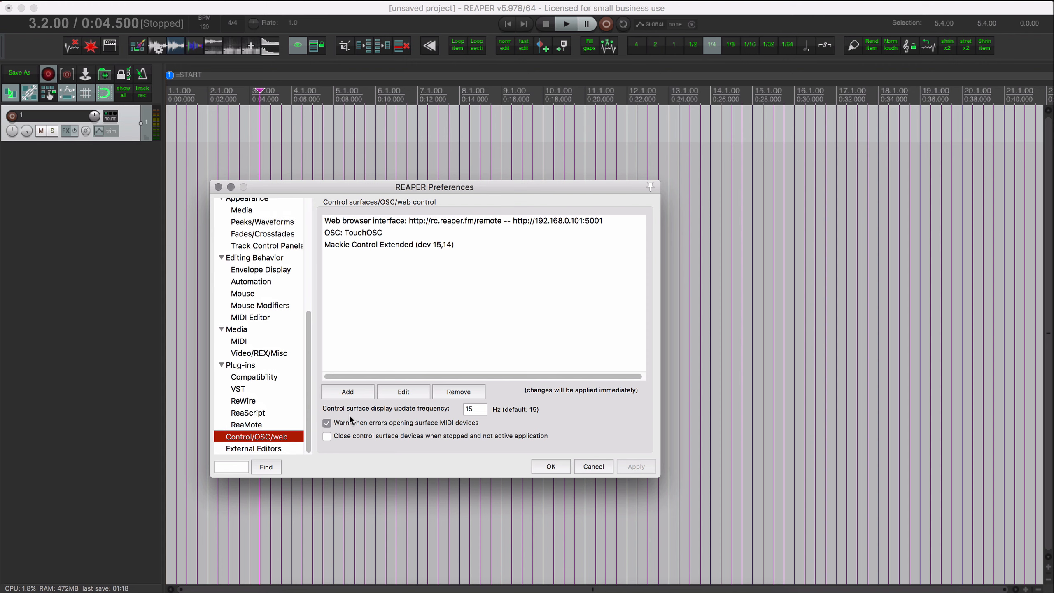
click(362, 391)
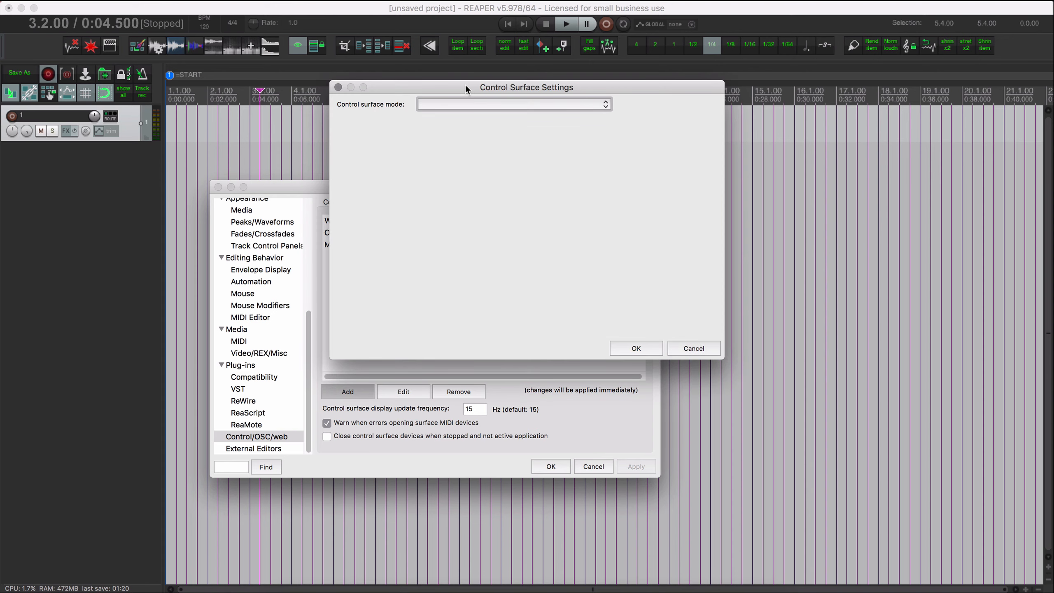
click(440, 107)
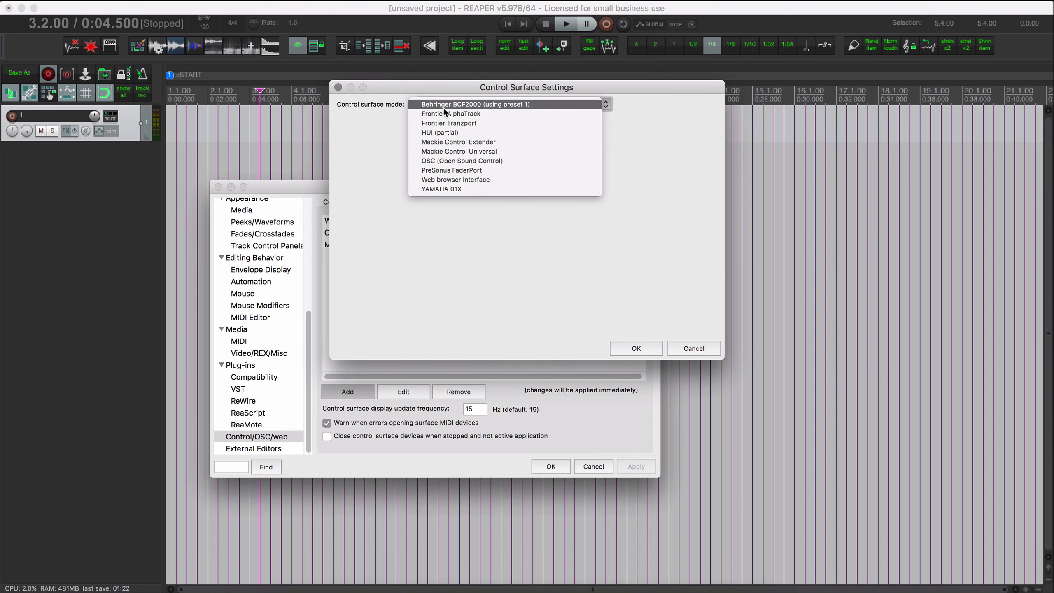
click(466, 179)
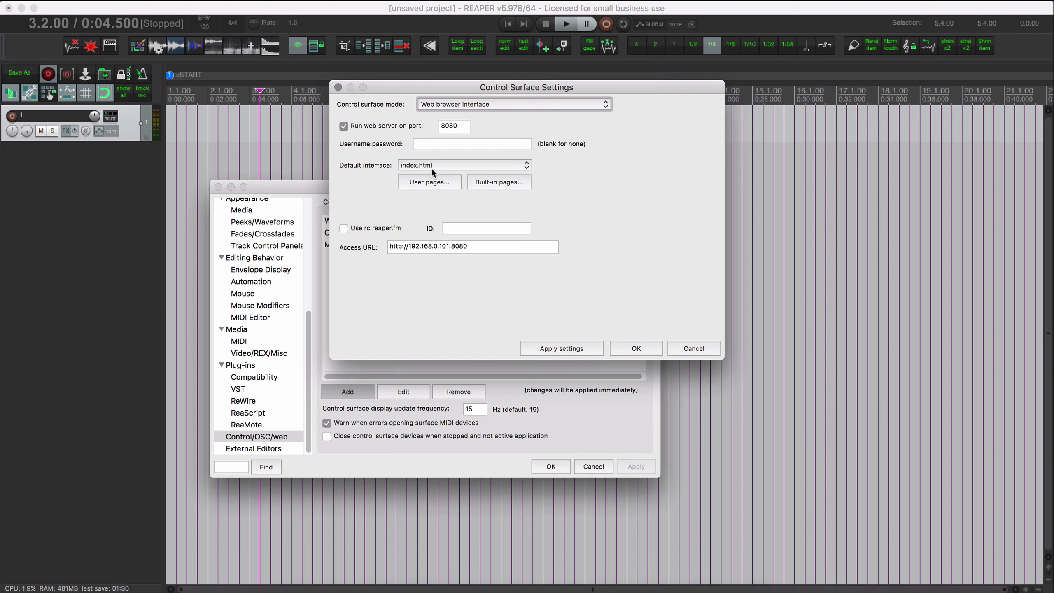
Move the reaperwrb_2 folder and reaperwrb_2.html into the reaper_www_root user pages folder, and return to the control surface settings.
click(439, 184)
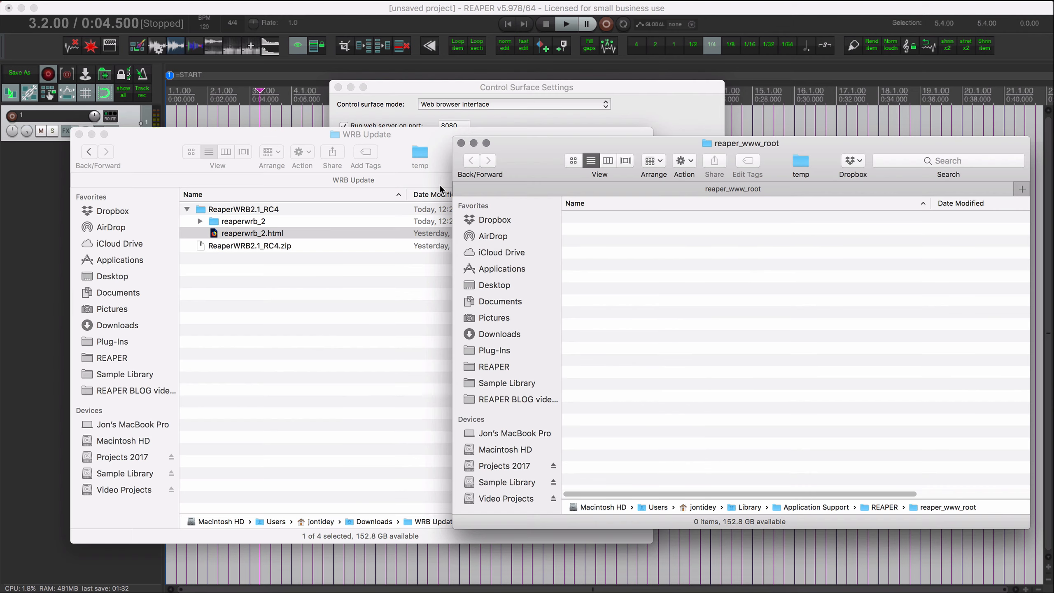
drag(527, 164, 522, 154)
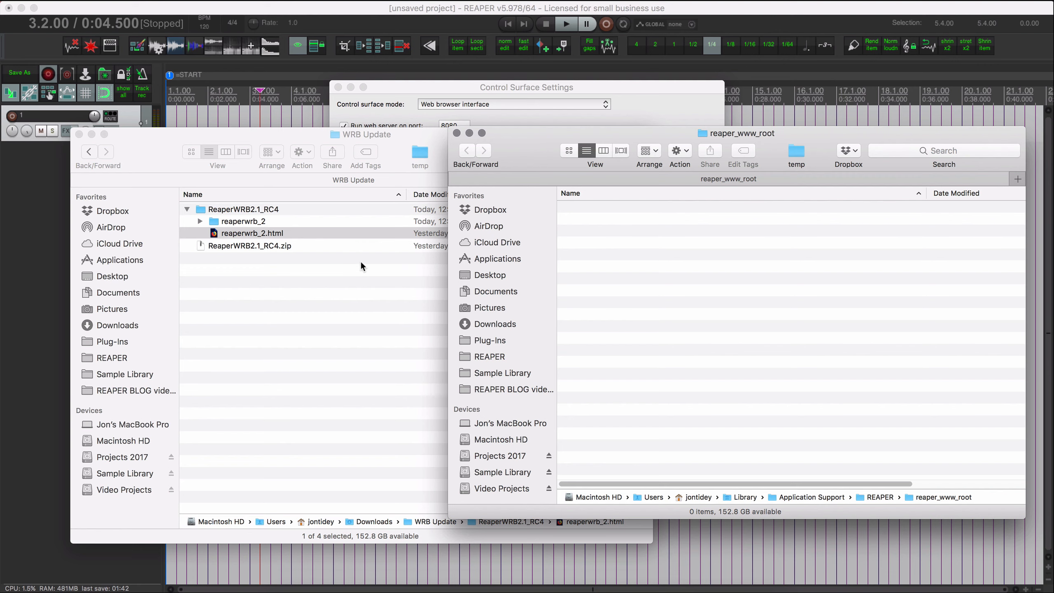
click(271, 264)
shift+click(275, 220)
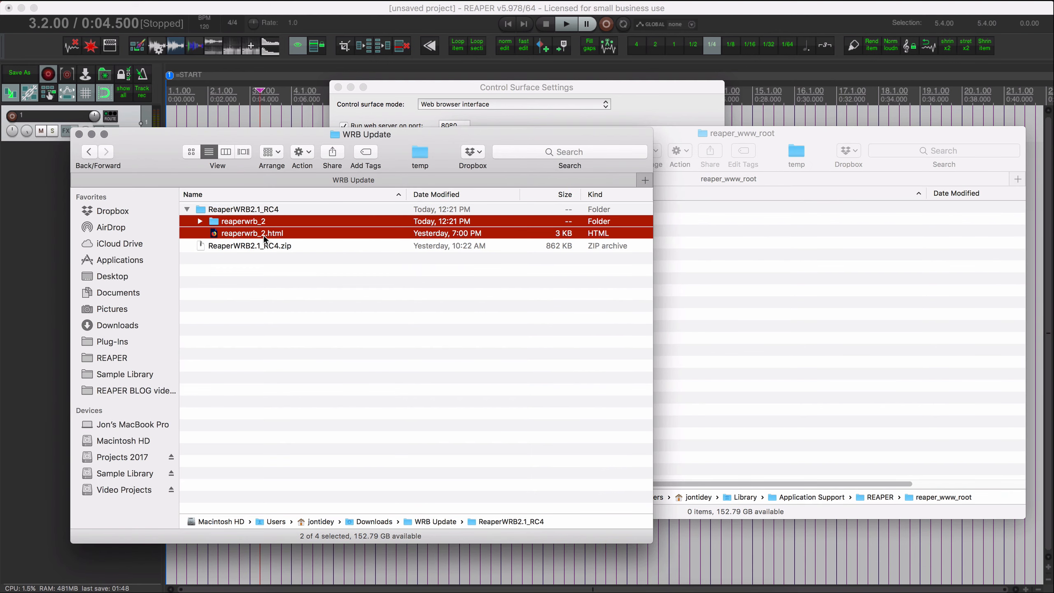
drag(264, 235, 736, 318)
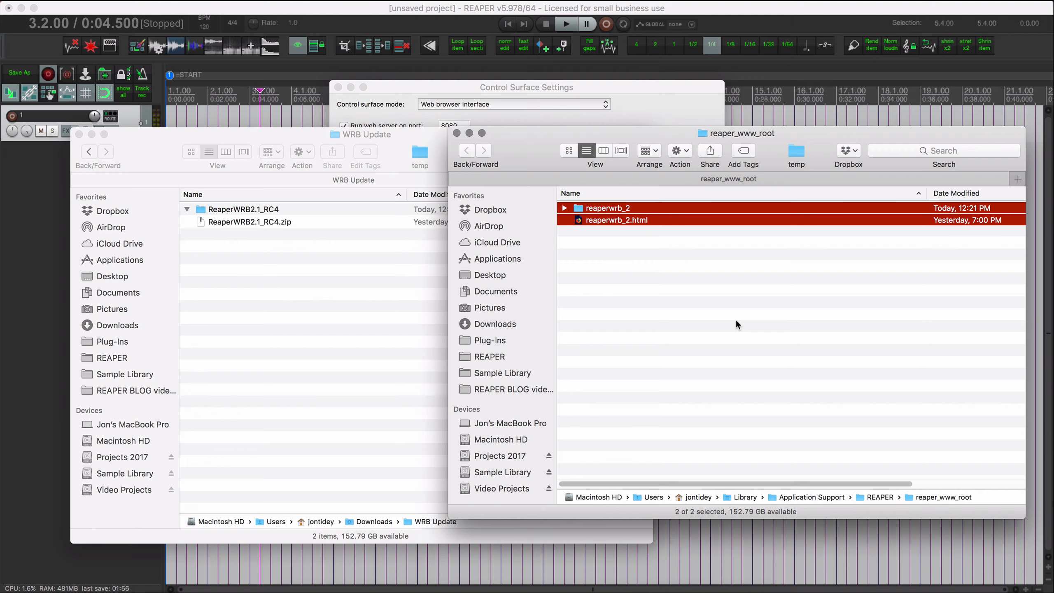
click(456, 133)
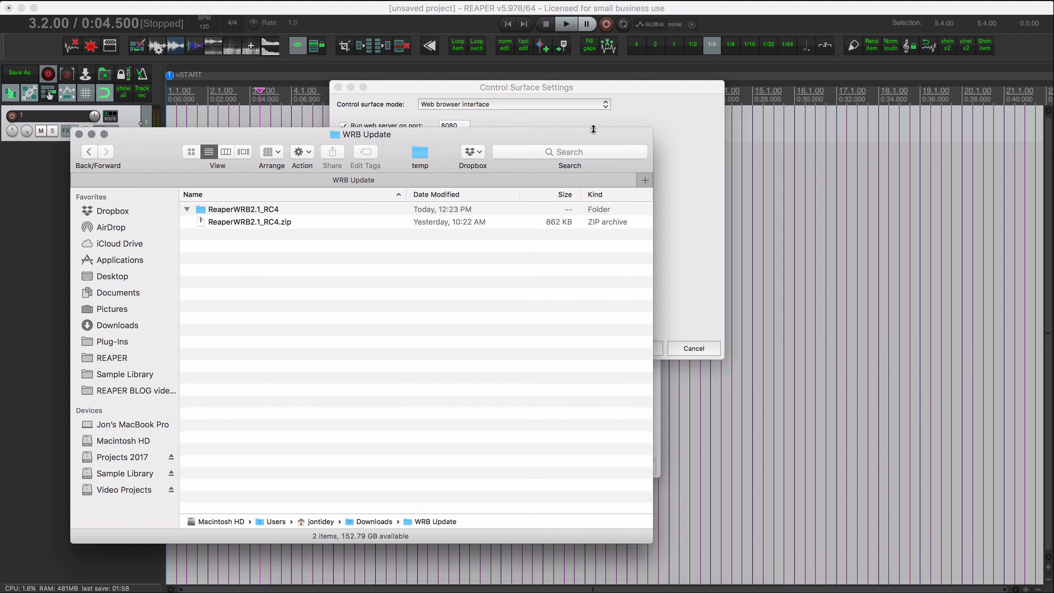
click(516, 118)
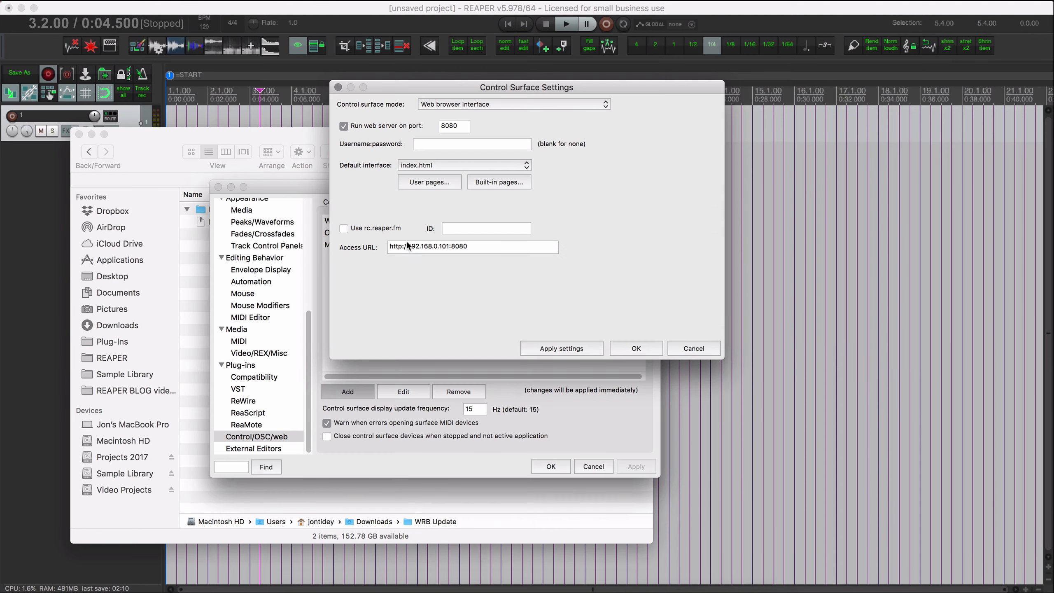
Enable rc.reaper.fm with the ID wrb, apply the settings and select the resulting access URL.
click(344, 229)
click(463, 226)
text(wrb)
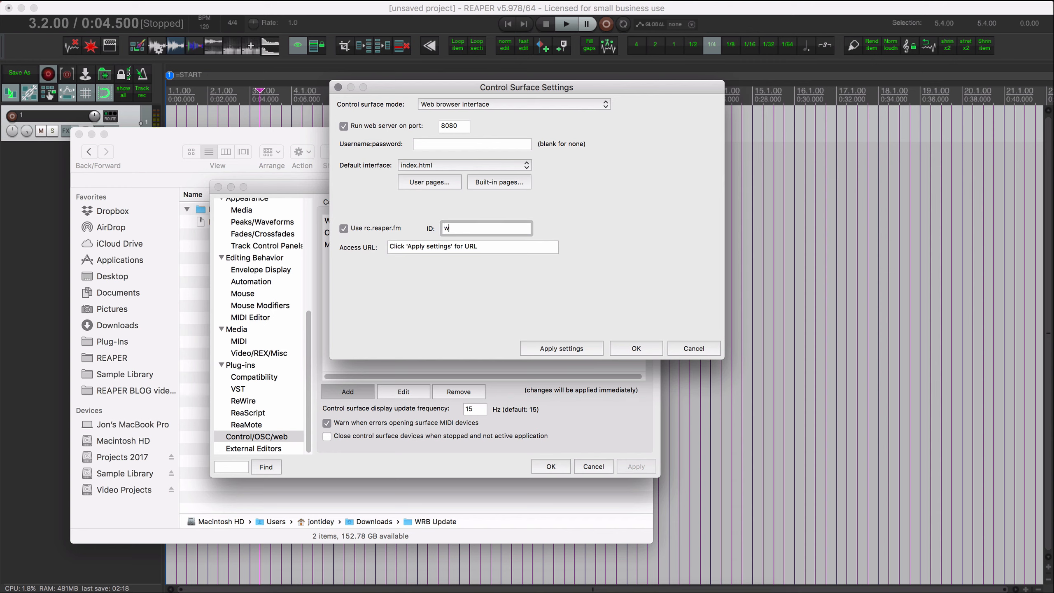
click(561, 351)
drag(484, 245, 349, 247)
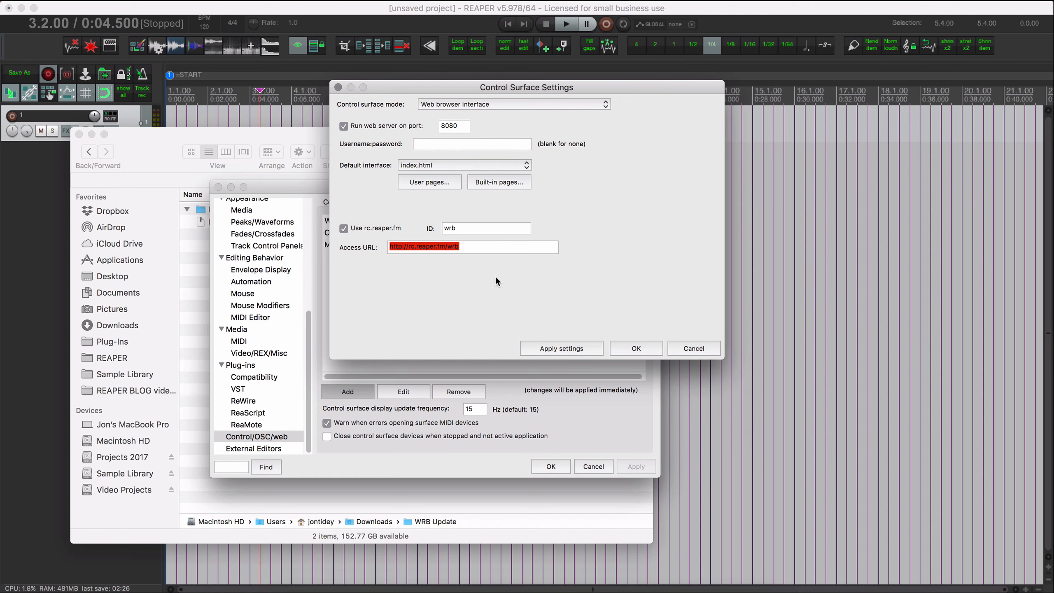
Check the available default interfaces and save the new web browser interface with index.html.
click(430, 164)
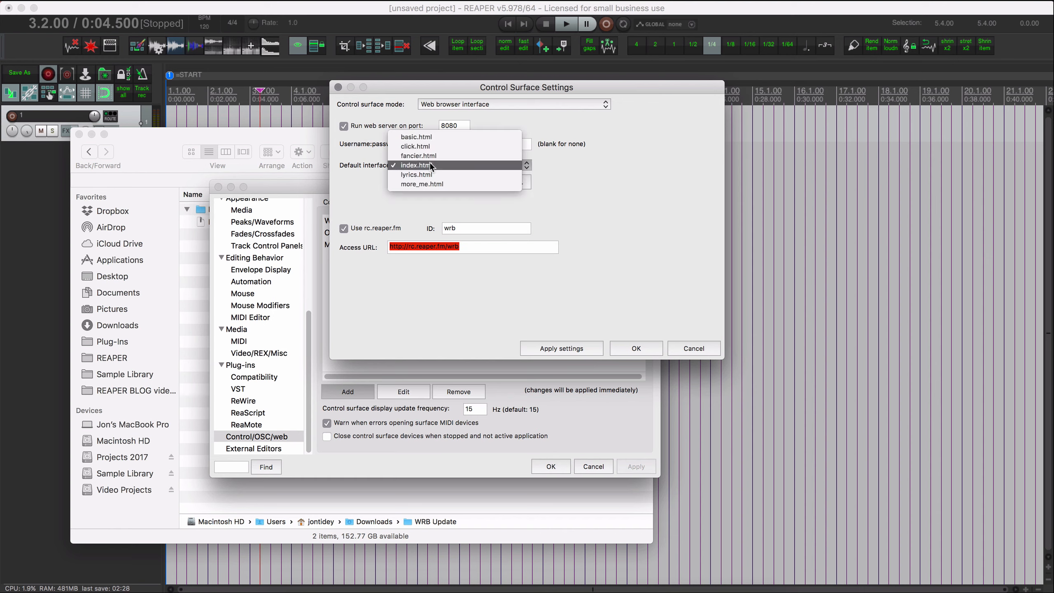
click(430, 164)
click(429, 165)
click(429, 165)
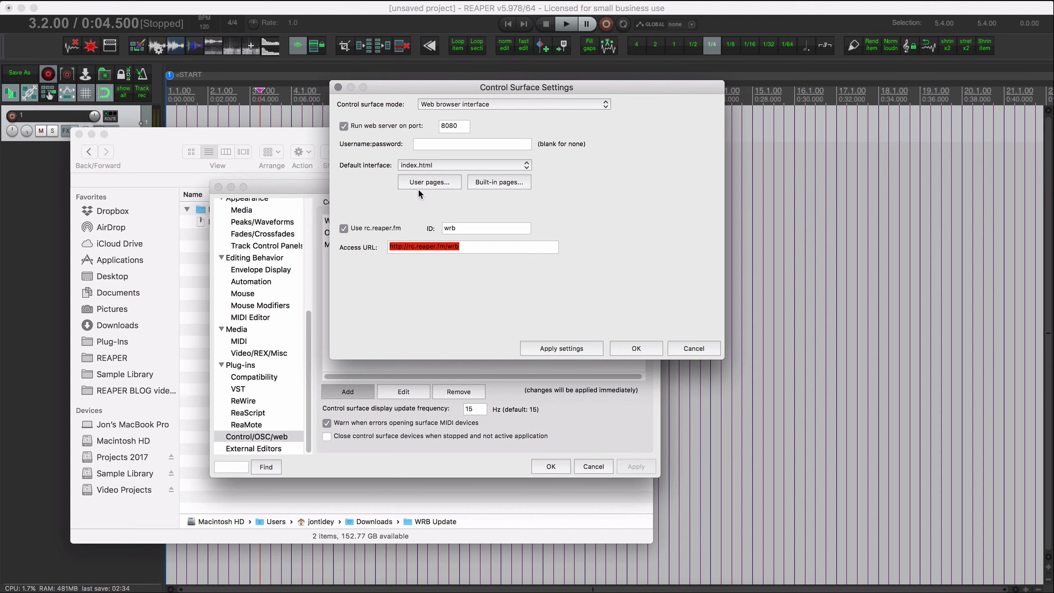
click(637, 349)
click(591, 200)
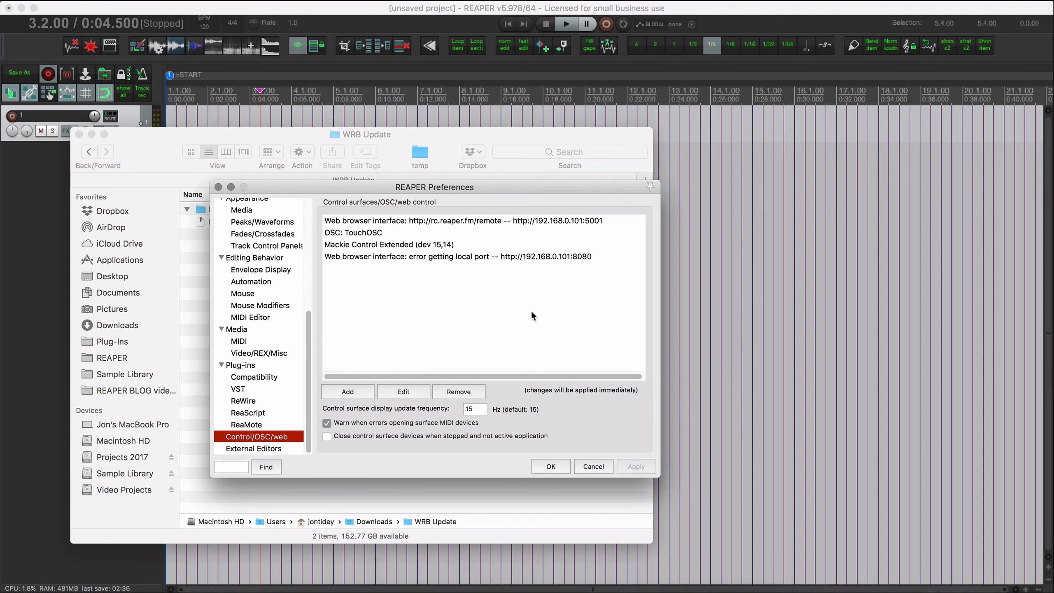
Set the default interface of the new port 8080 web browser entry to reaperwrb_2.html and accept the preferences.
double_click(483, 256)
click(450, 165)
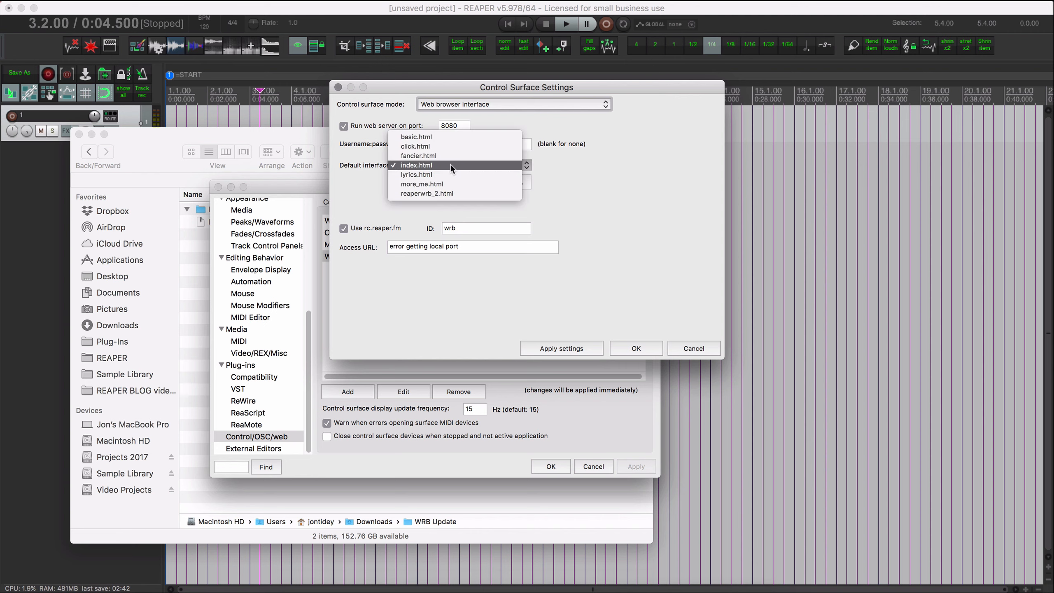
click(437, 196)
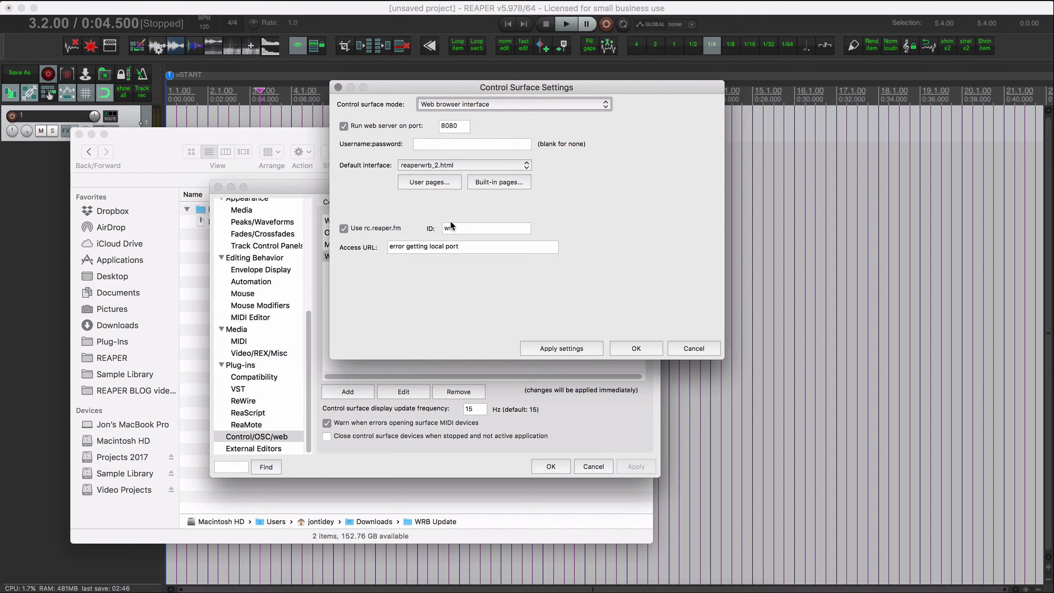
click(637, 348)
click(459, 319)
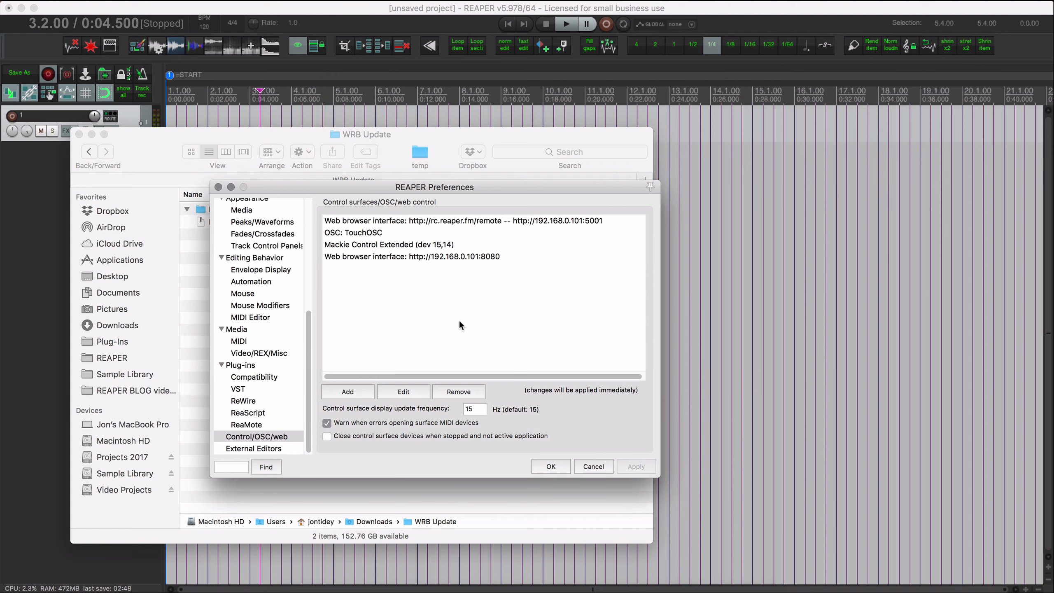
click(493, 257)
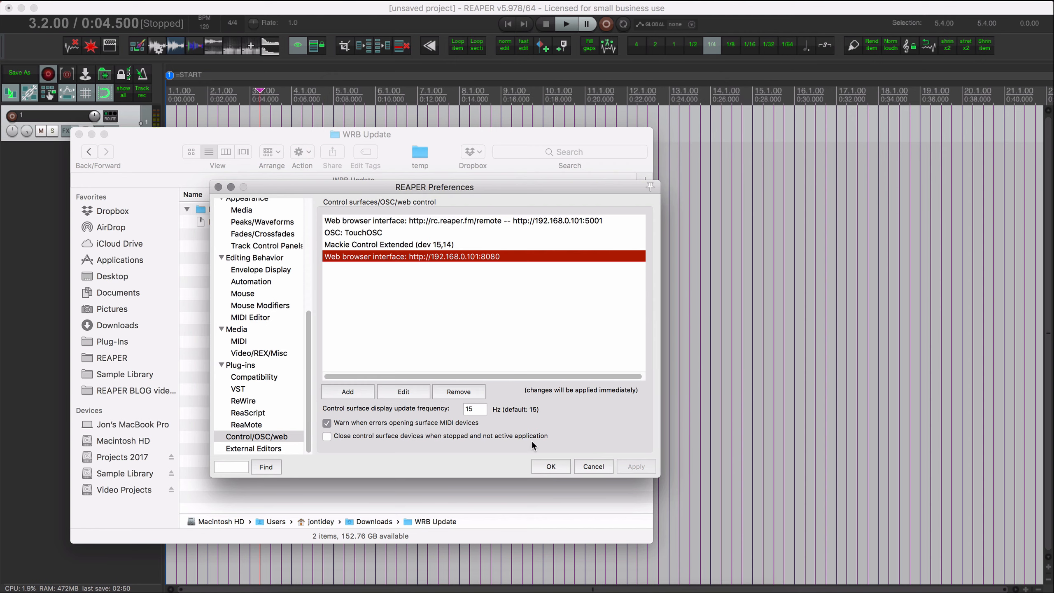
click(552, 458)
key(super+Tab)
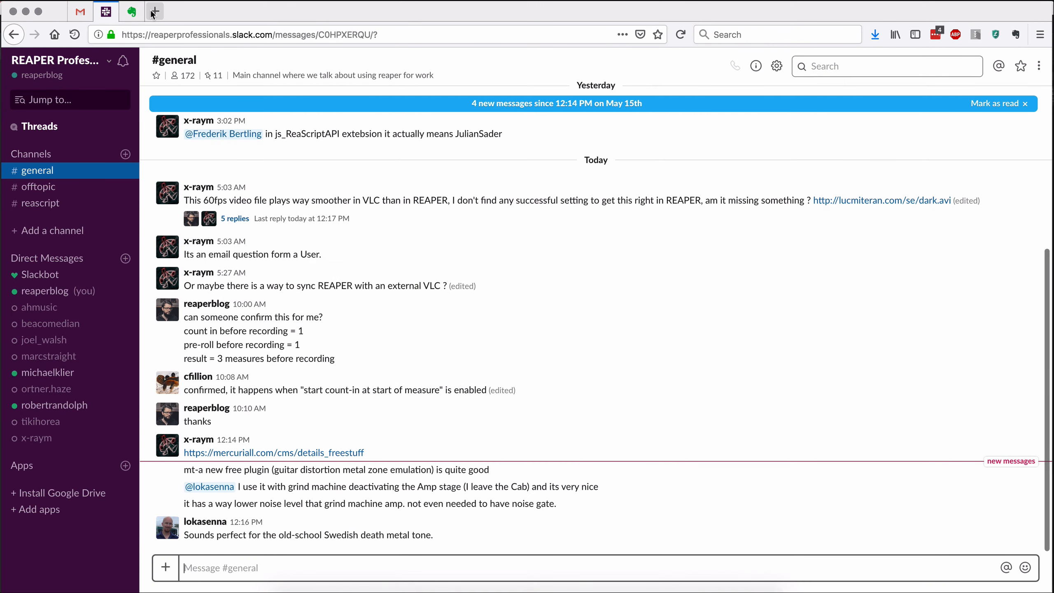
click(154, 12)
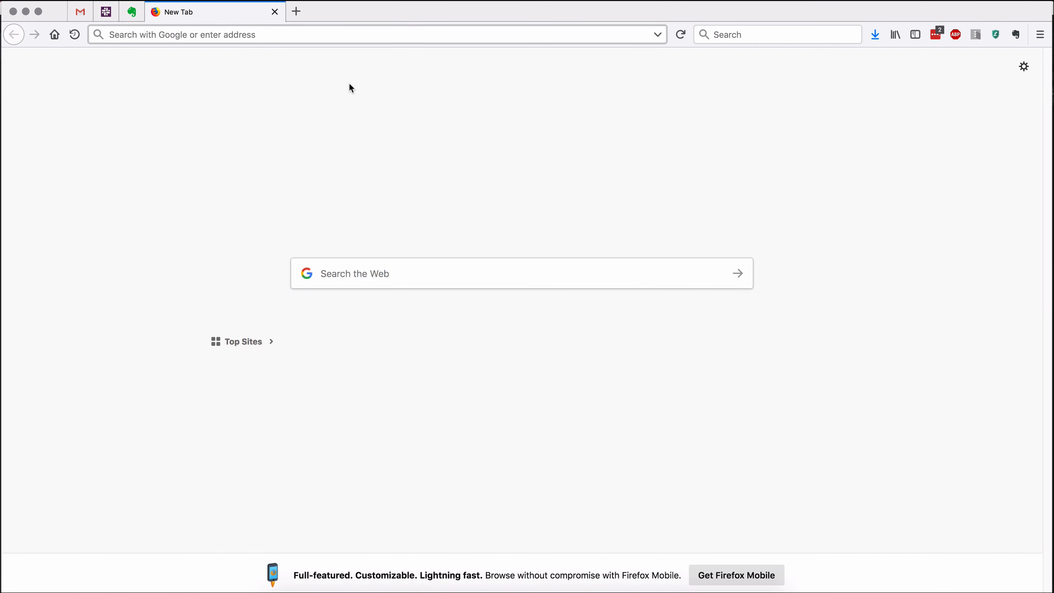
text(http://rc.reaper.fm/wrb/)
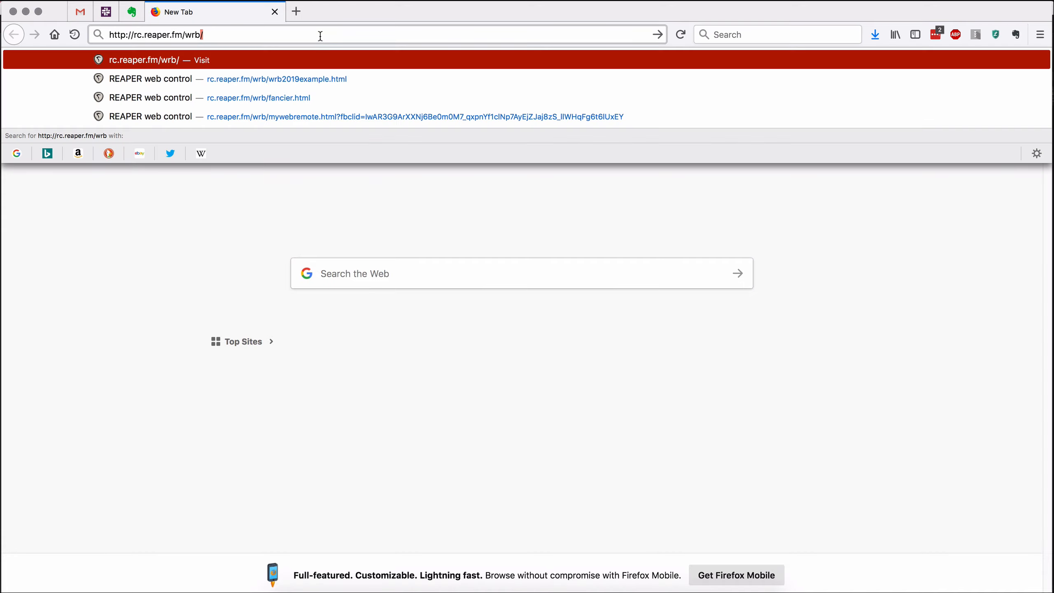
key(Return)
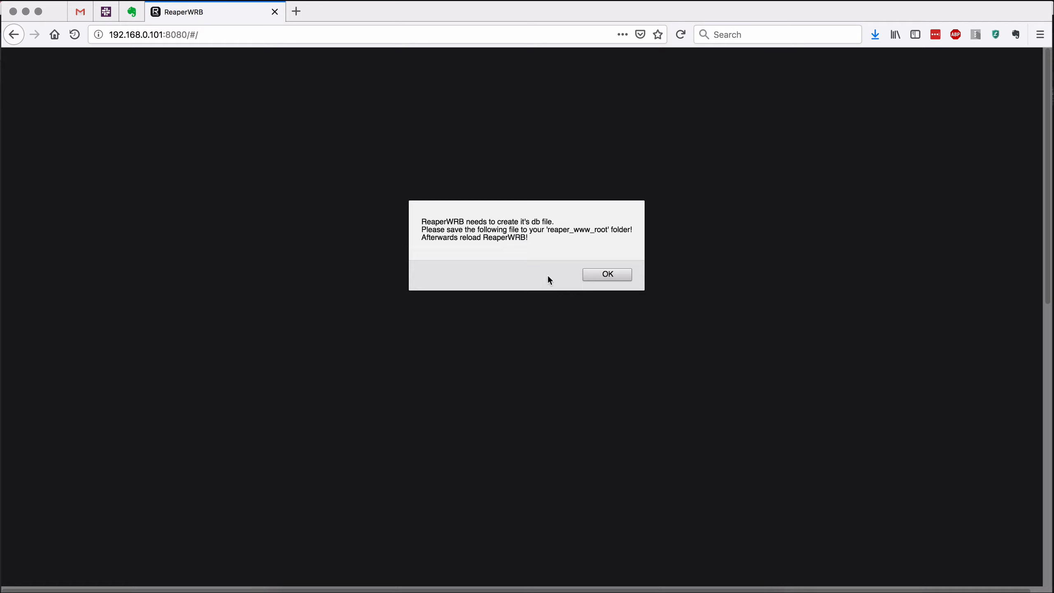
click(609, 275)
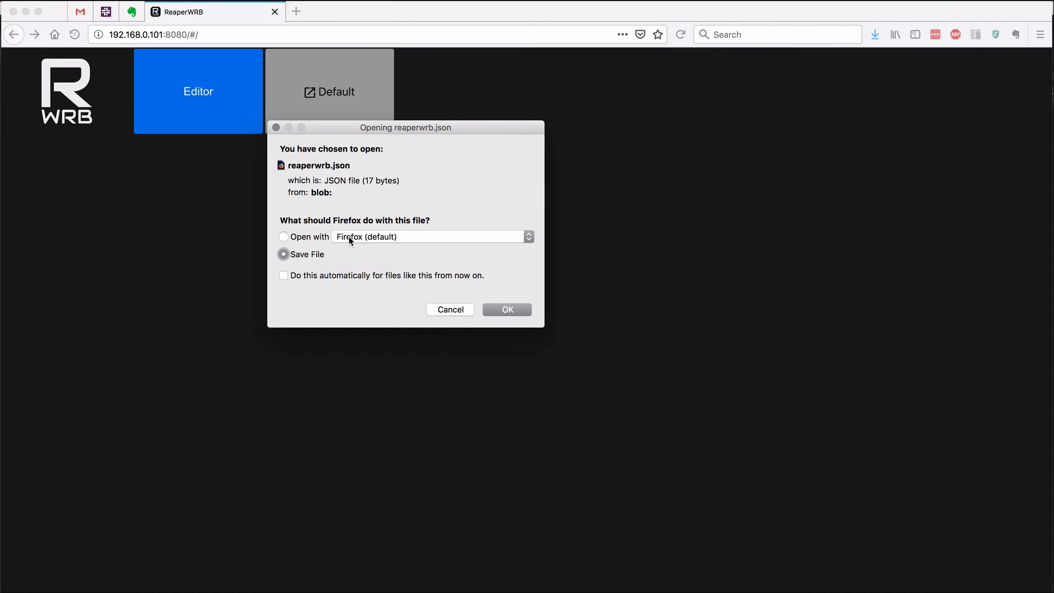
click(502, 314)
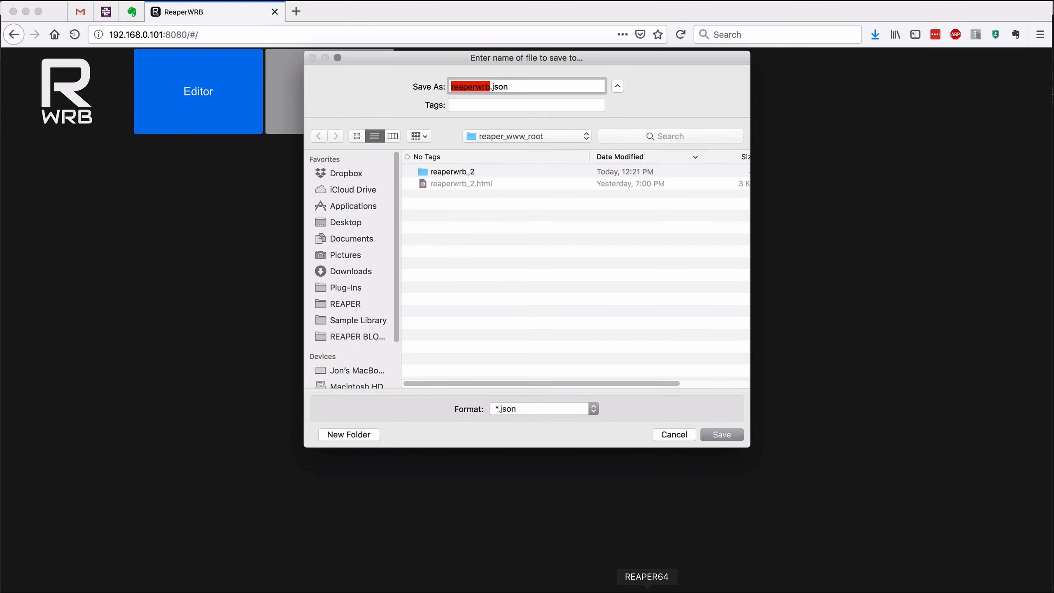
Switch to REAPER and open the user pages folder from the wrb web browser interface's settings.
click(648, 588)
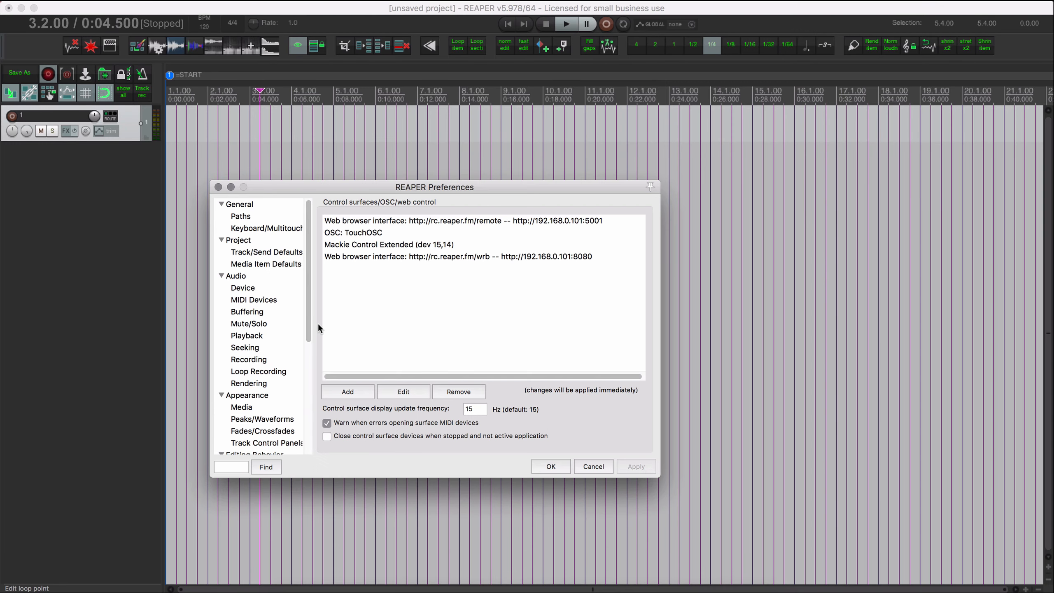
double_click(414, 256)
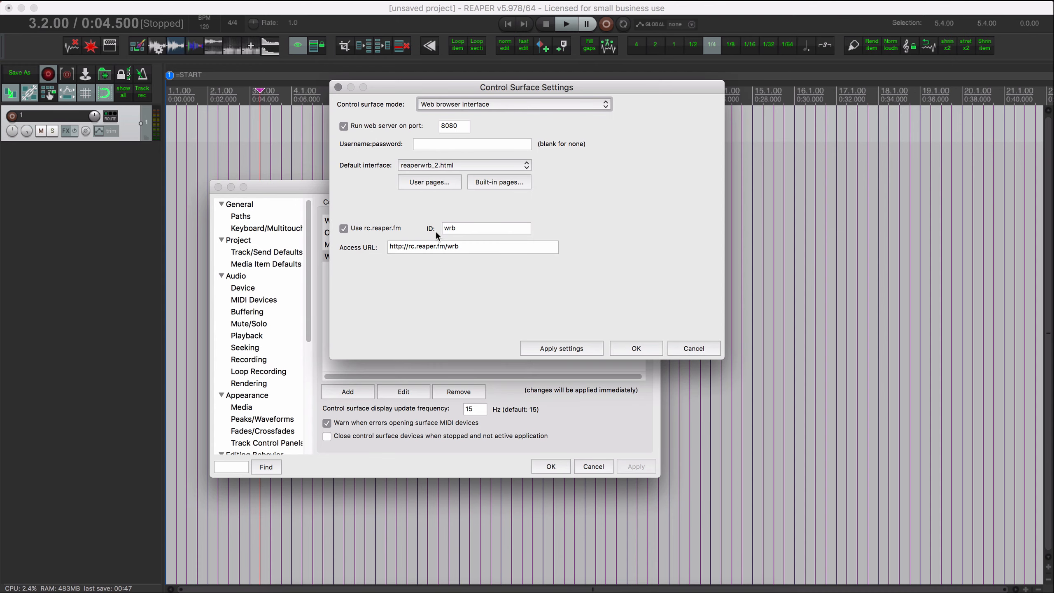
click(437, 183)
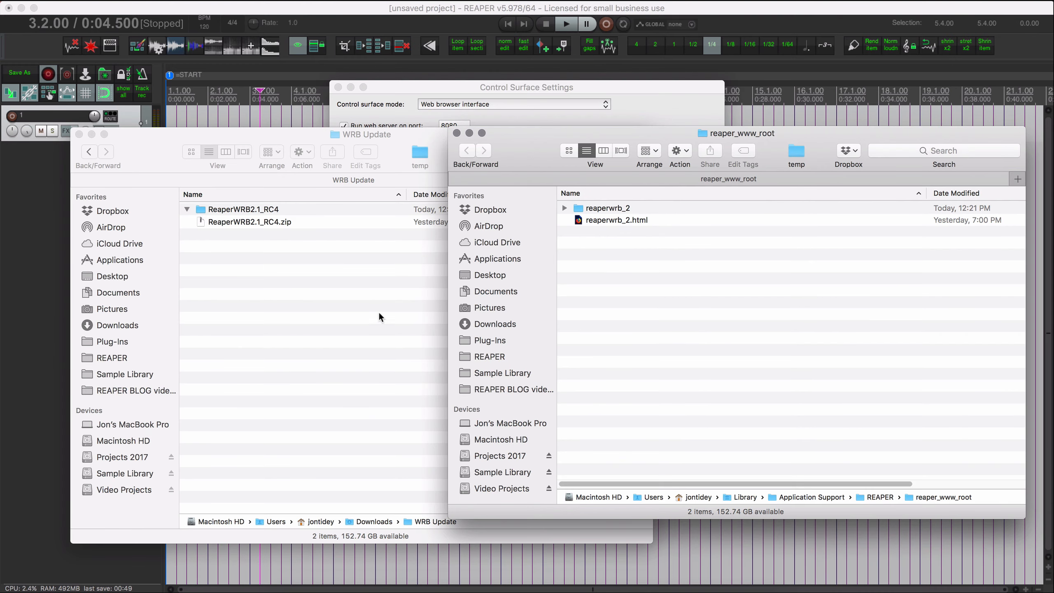
Switch back to Firefox and save the database file as reaperwrb.json in the reaper_www_root folder.
key(super+Tab)
key(super+Tab)
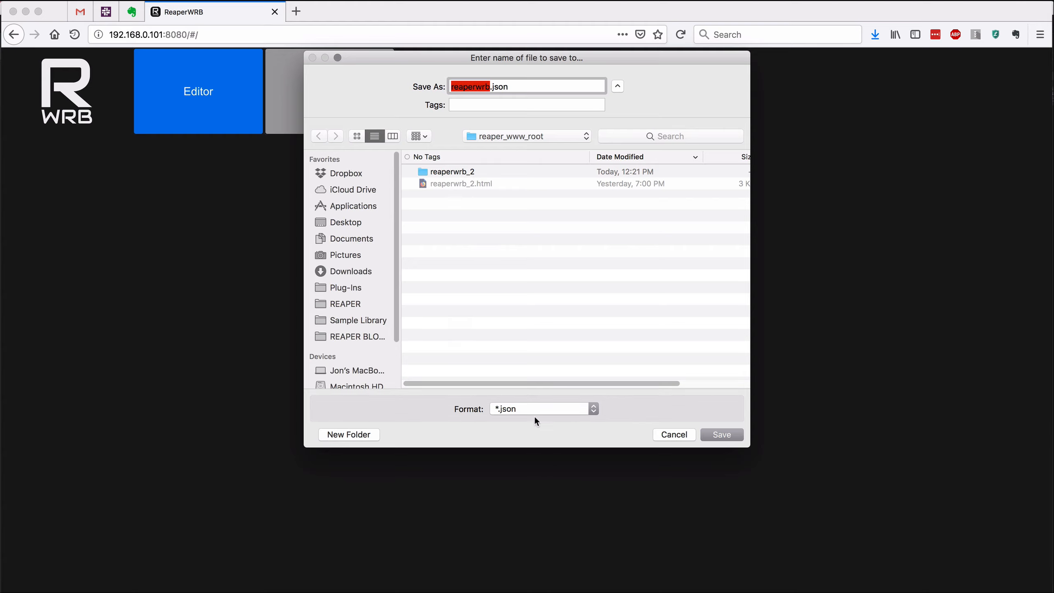
click(721, 435)
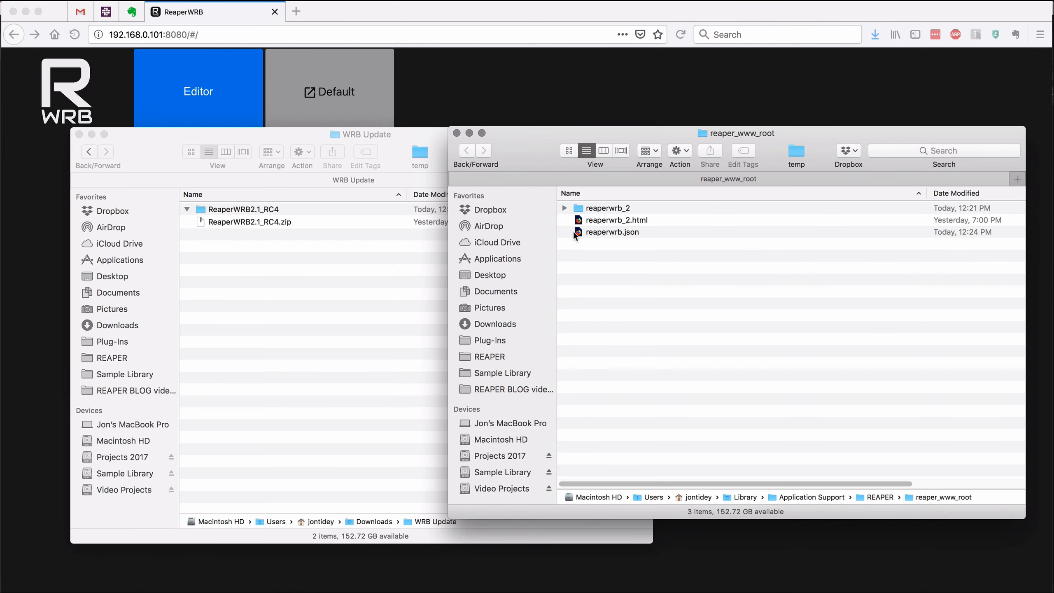
Examine the contents of the reaperwrb_2 folder and locate the saved reaperwrb.json file in reaper_www_root.
click(565, 207)
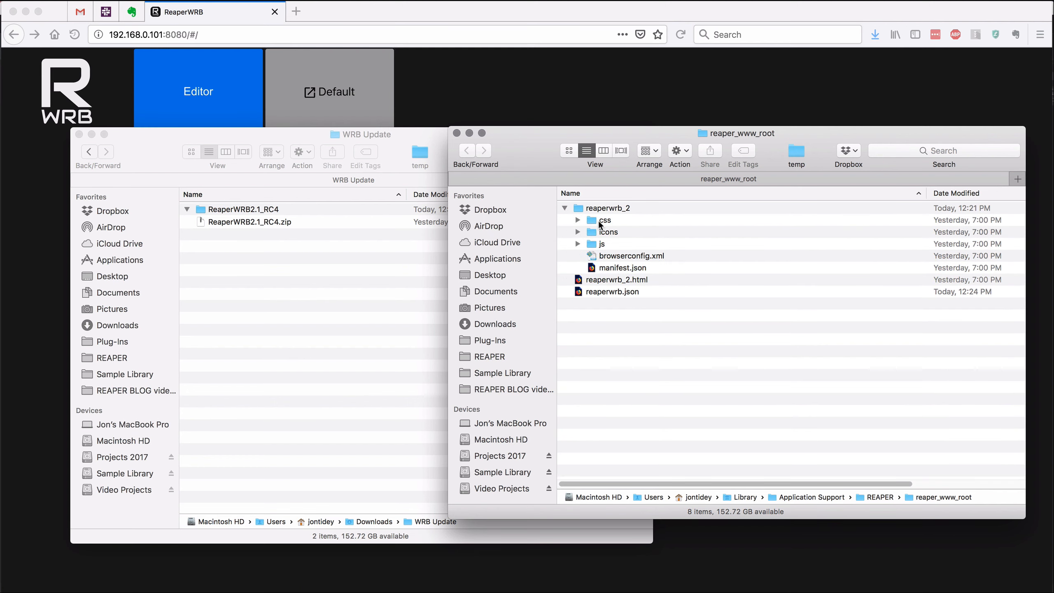
drag(554, 160, 523, 114)
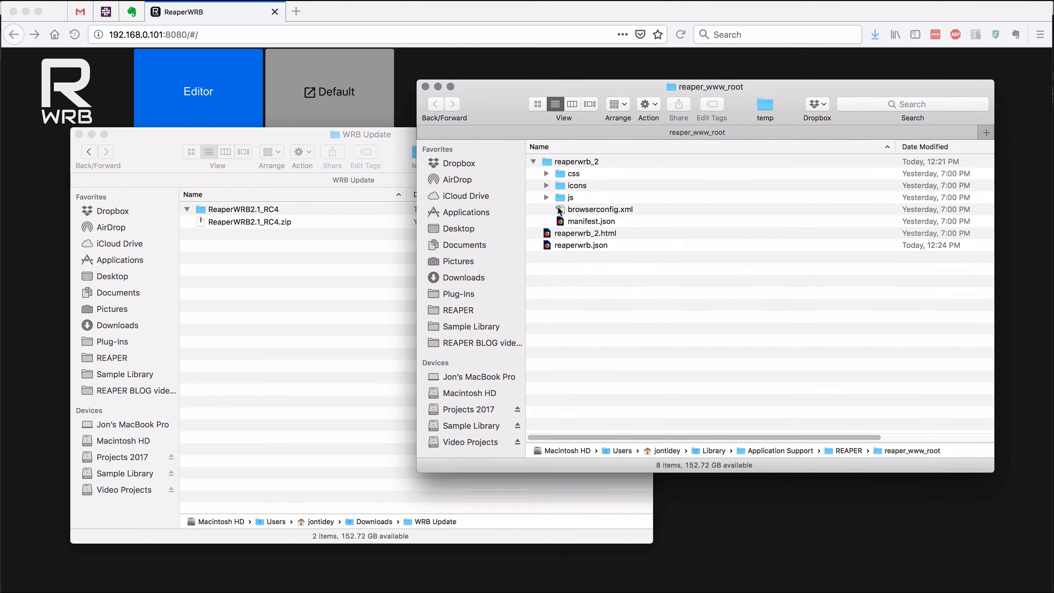
click(601, 162)
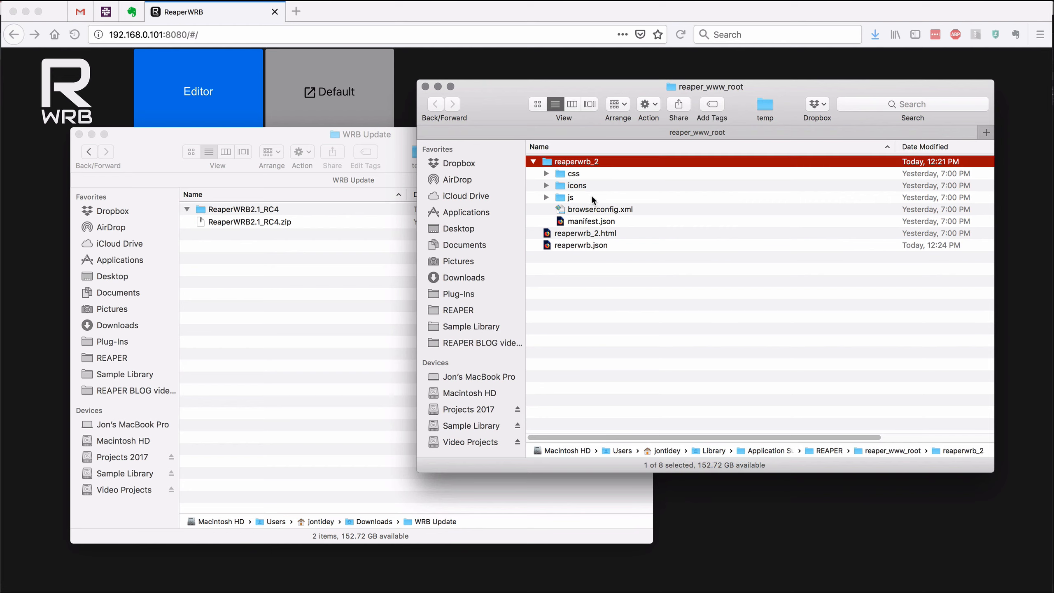
click(586, 246)
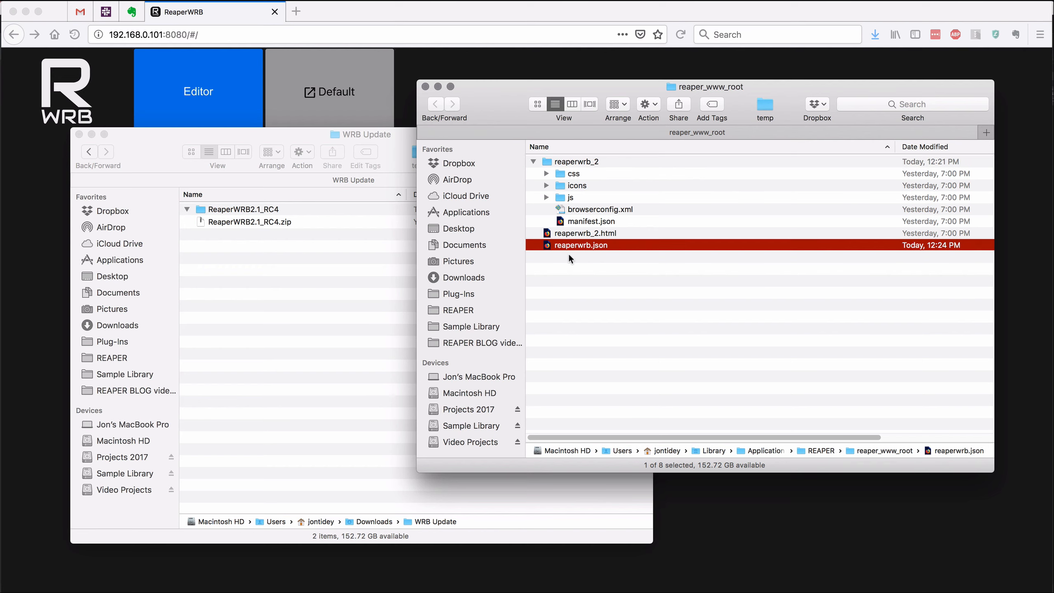